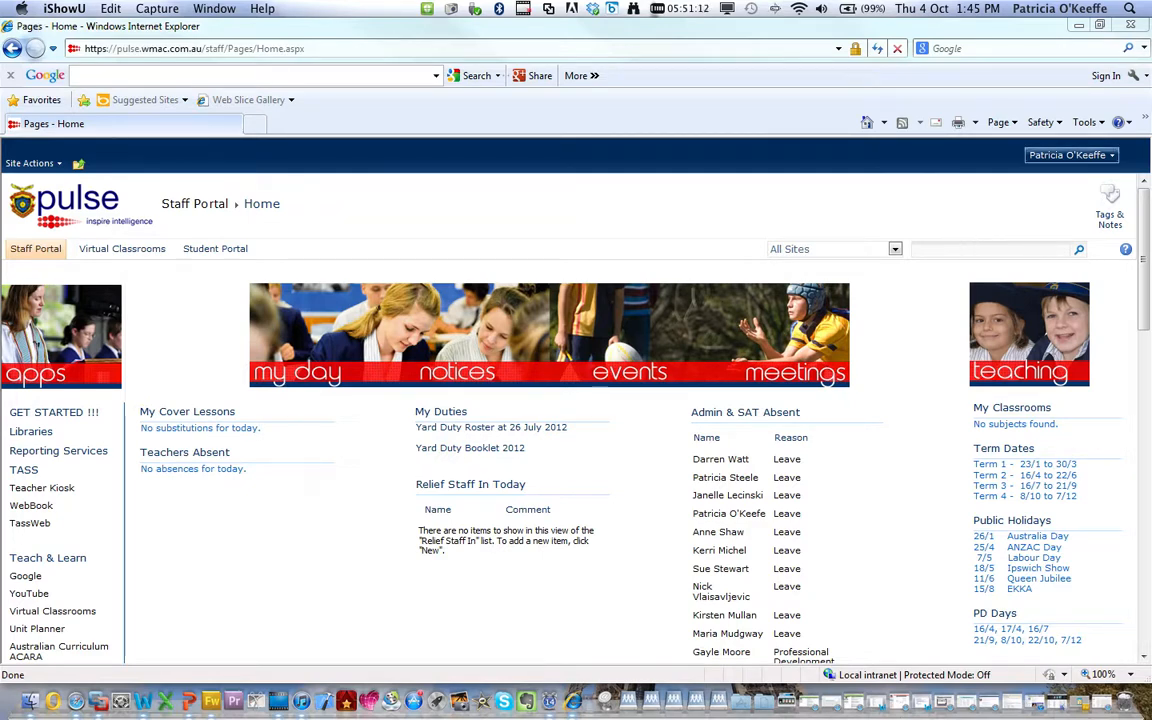
Step: Navigate from the user name menu to My Site and its My Content page
{"action": "left_click", "coordinate": [1062, 157]}
{"action": "left_click", "coordinate": [1005, 180]}
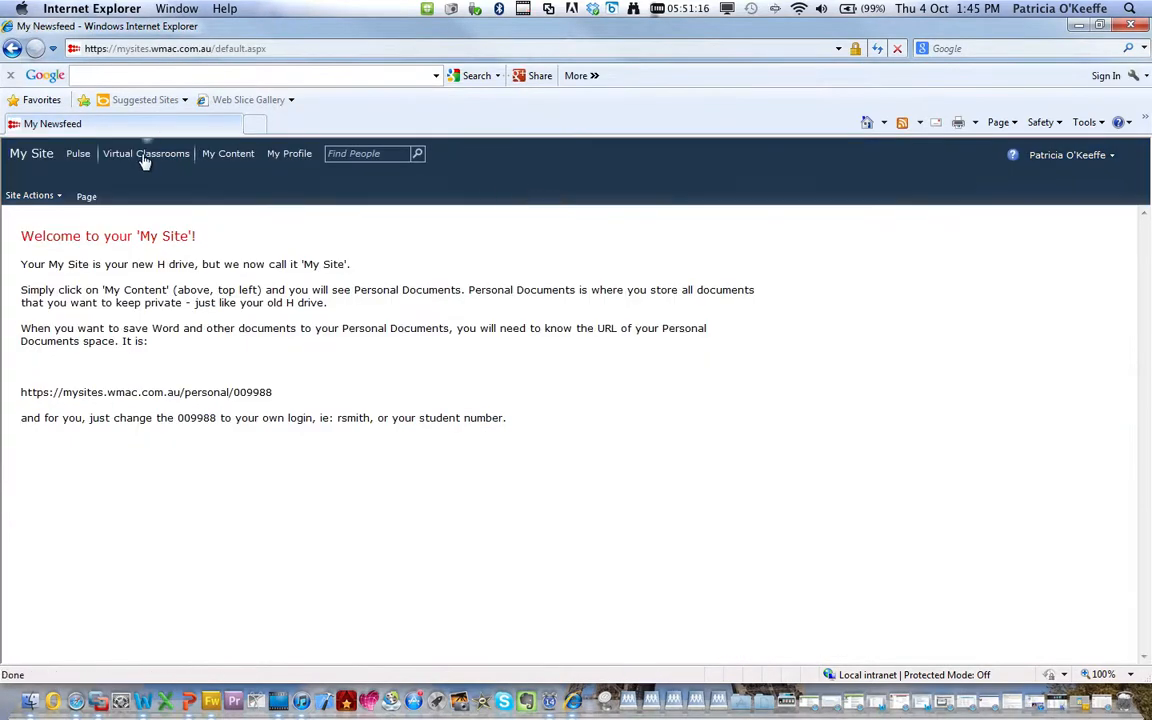
{"action": "left_click", "coordinate": [232, 156]}
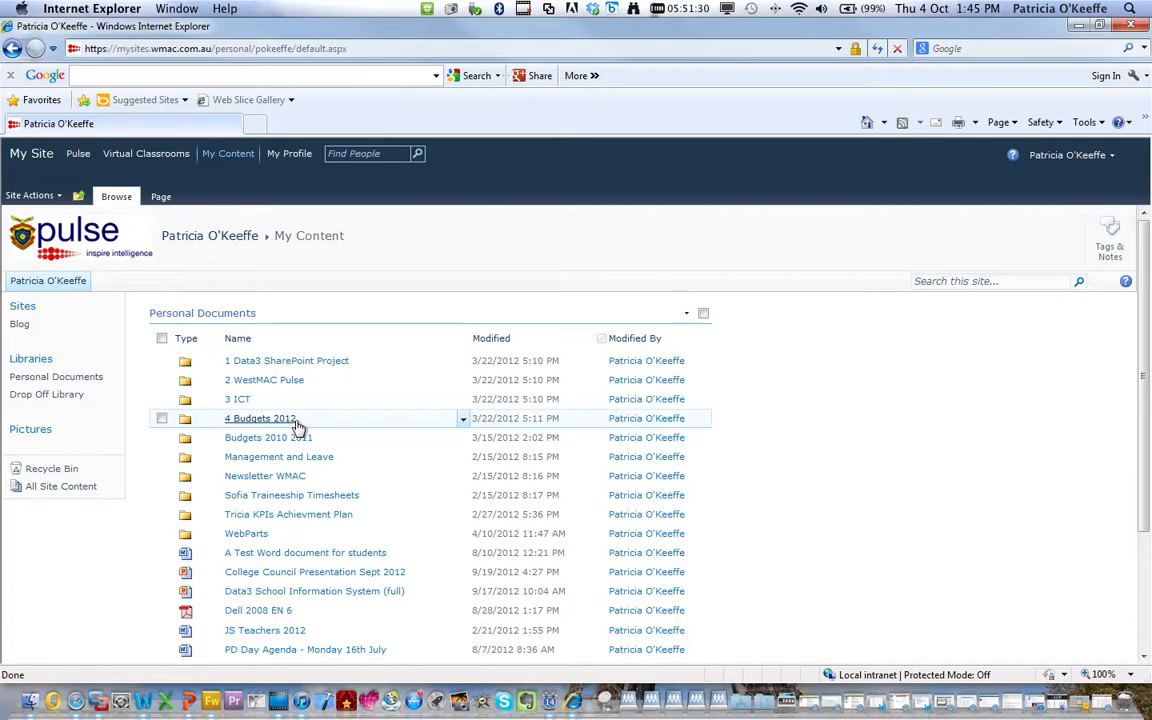
Step: Show the Personal Documents All Documents view with its Library ribbon commands
{"action": "left_click", "coordinate": [214, 314]}
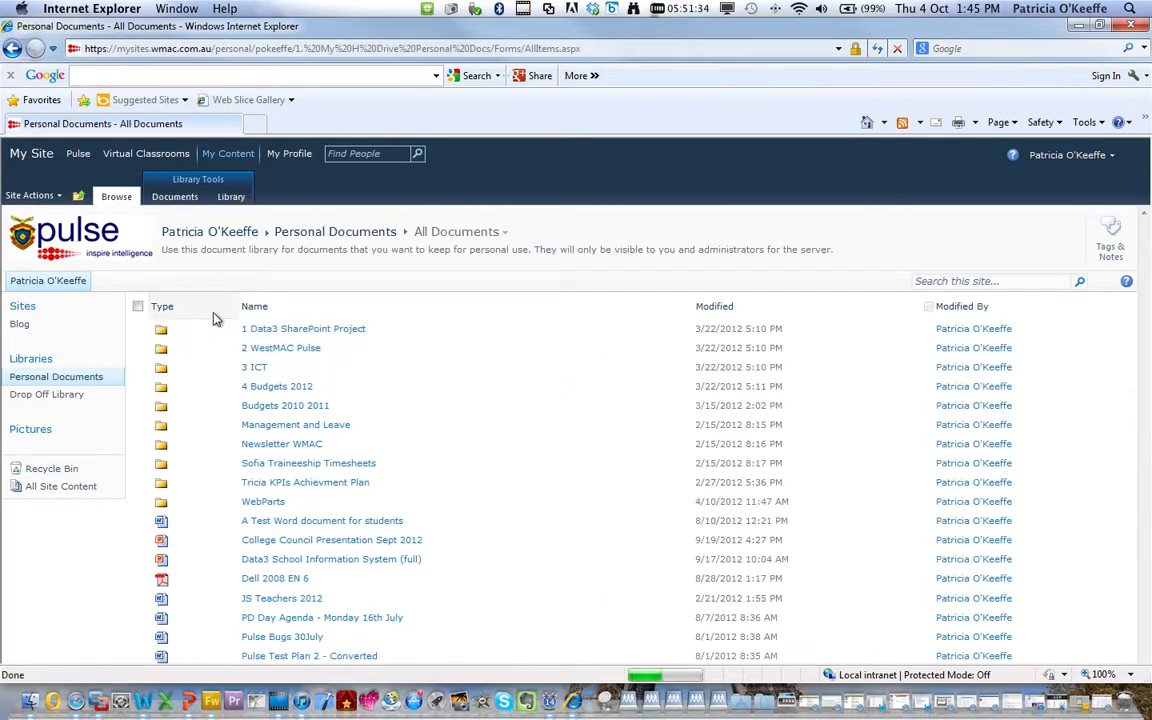
{"action": "left_click", "coordinate": [230, 197]}
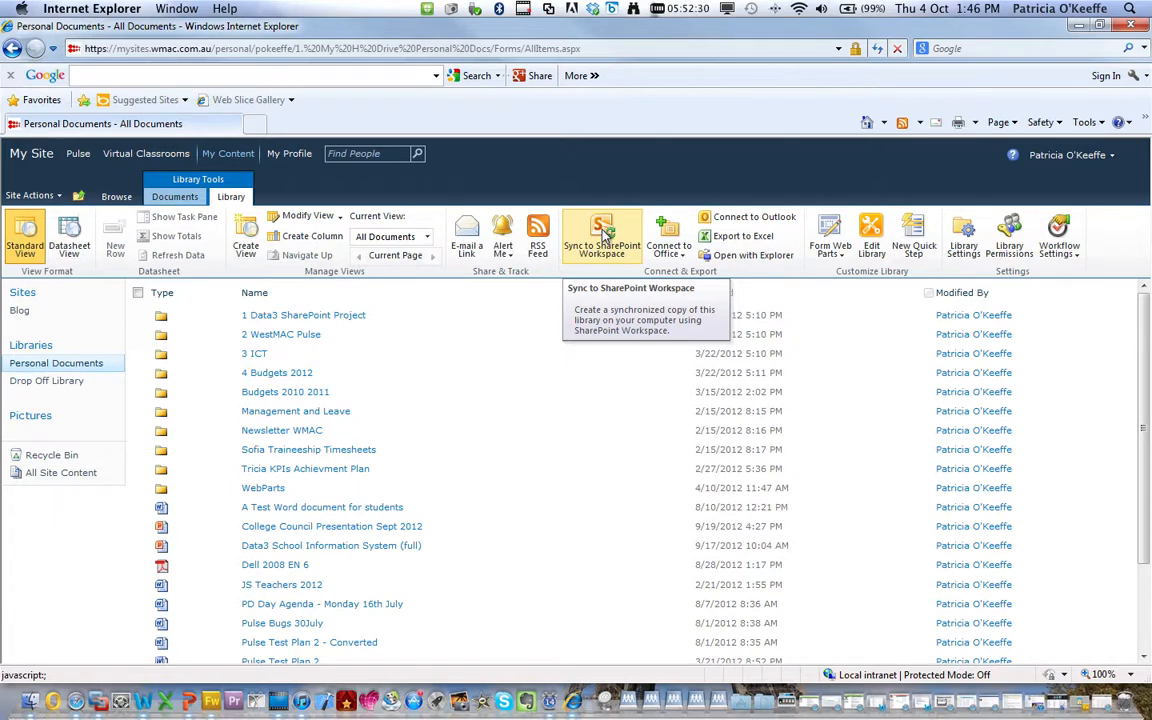
Step: Launch Sync to SharePoint Workspace for the Personal Documents library, starting the account wizard
{"action": "left_click", "coordinate": [604, 233]}
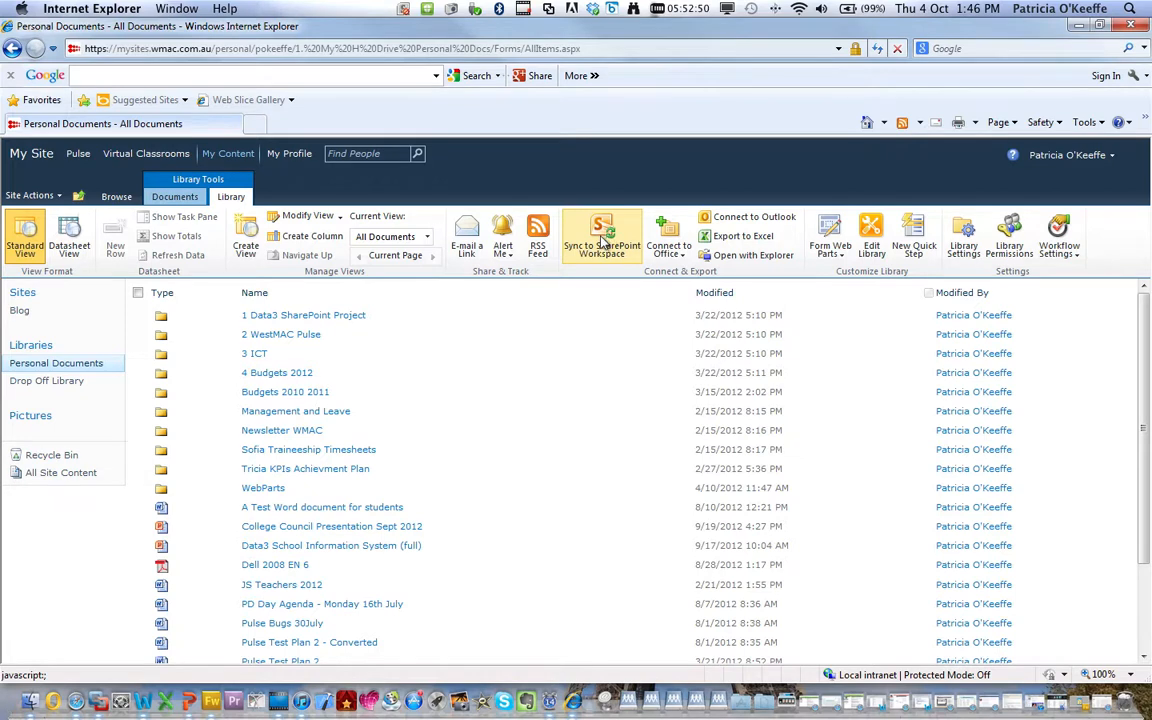
{"action": "left_click", "coordinate": [603, 236]}
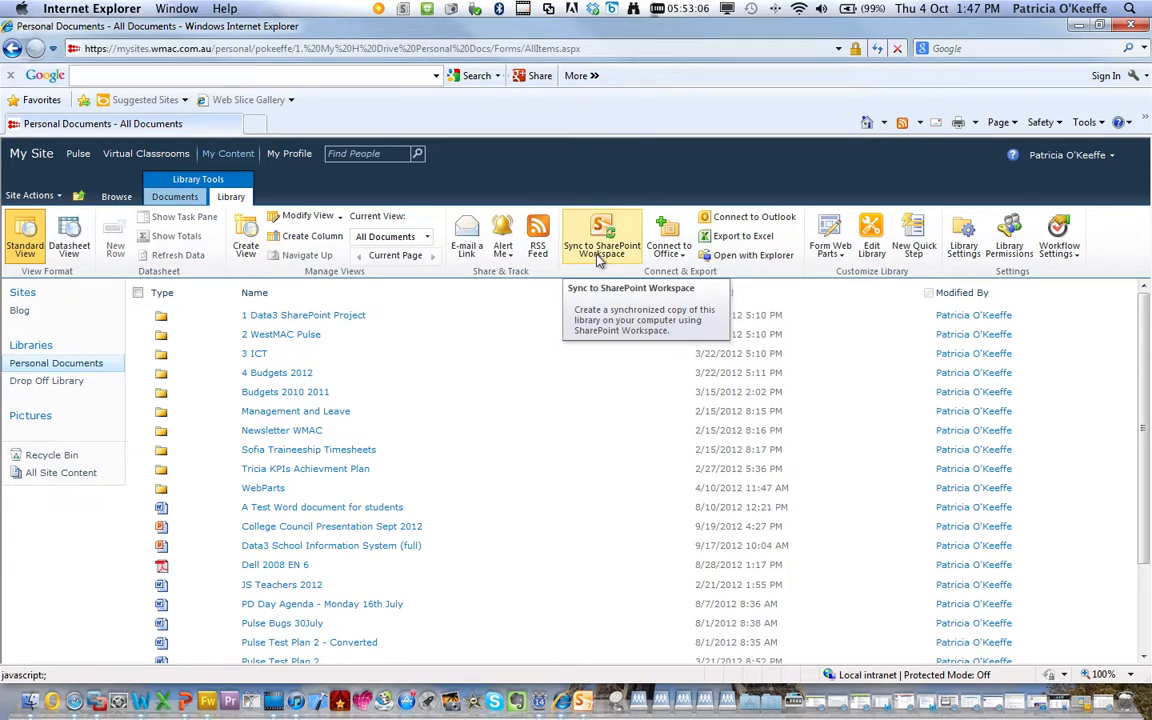
Step: Choose to create a new Workspace account and enter the account name and e-mail address
{"action": "left_click", "coordinate": [583, 703]}
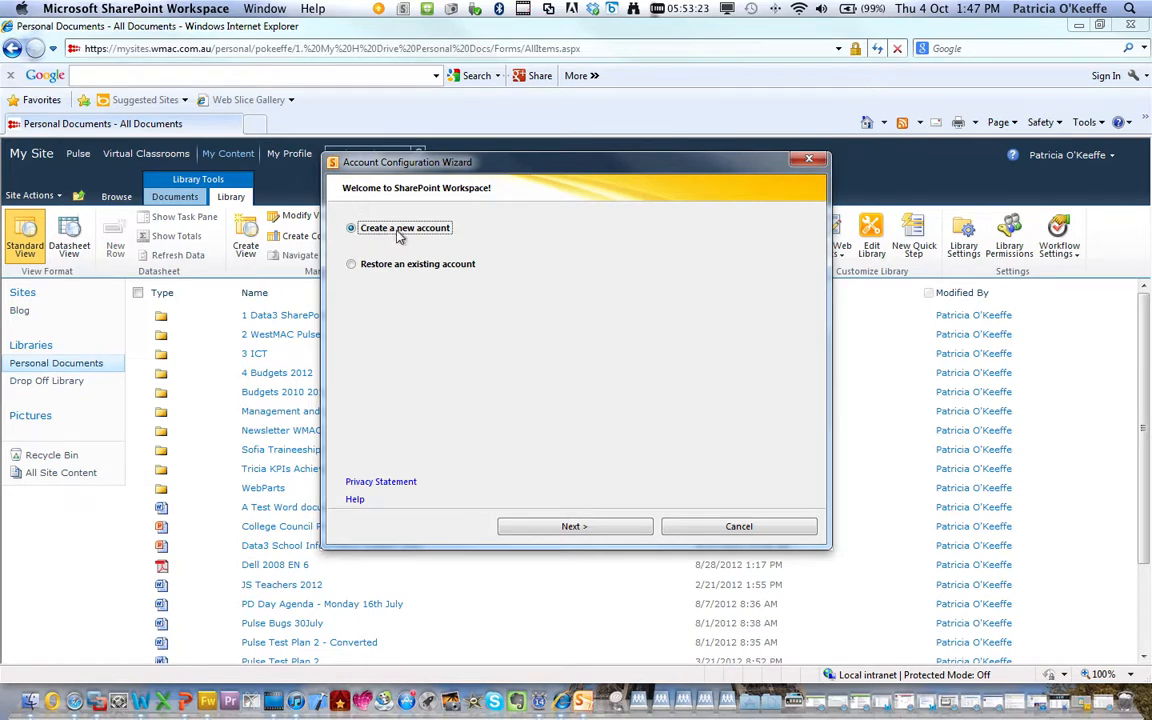
{"action": "left_click", "coordinate": [577, 527]}
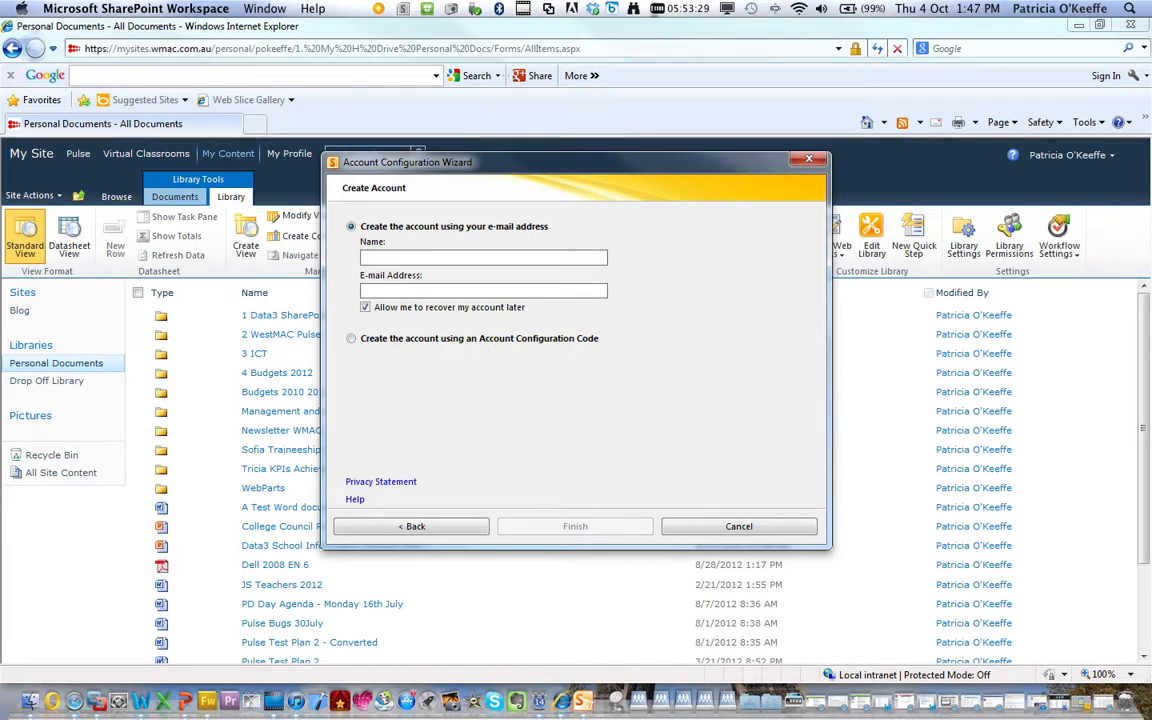
{"action": "type", "text": "Tricia"}
{"action": "key", "text": "BackSpace"}
{"action": "key", "text": "BackSpace"}
{"action": "key", "text": "BackSpace"}
{"action": "type", "text": "ic"}
{"action": "key", "text": "BackSpace"}
{"action": "key", "text": "BackSpace"}
{"action": "key", "text": "BackSpace"}
{"action": "key", "text": "Tab"}
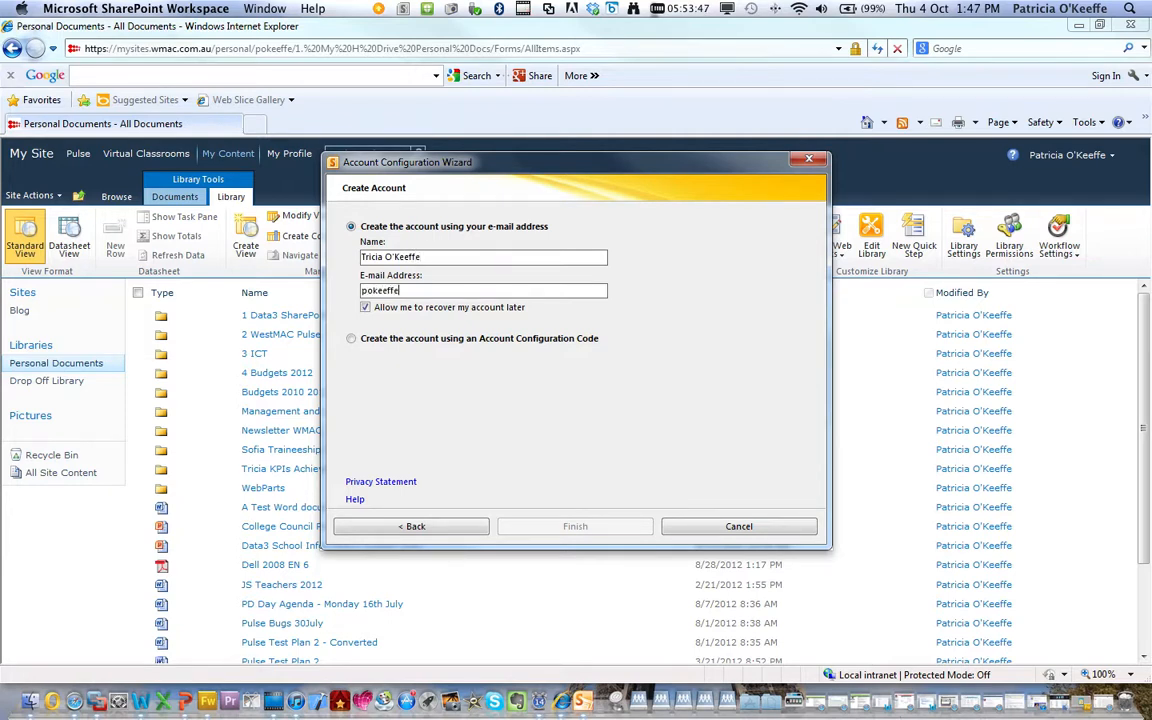
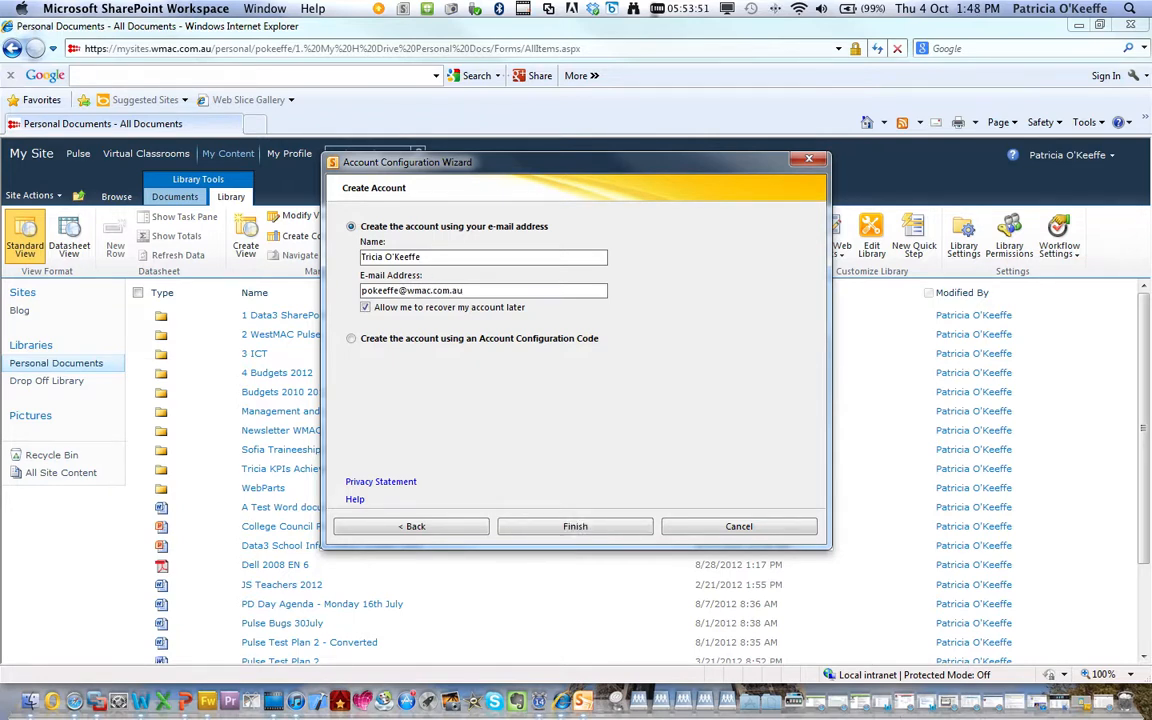
Step: Finish the account creation and sign in to the mysites server with the Windows credentials
{"action": "left_click", "coordinate": [568, 528]}
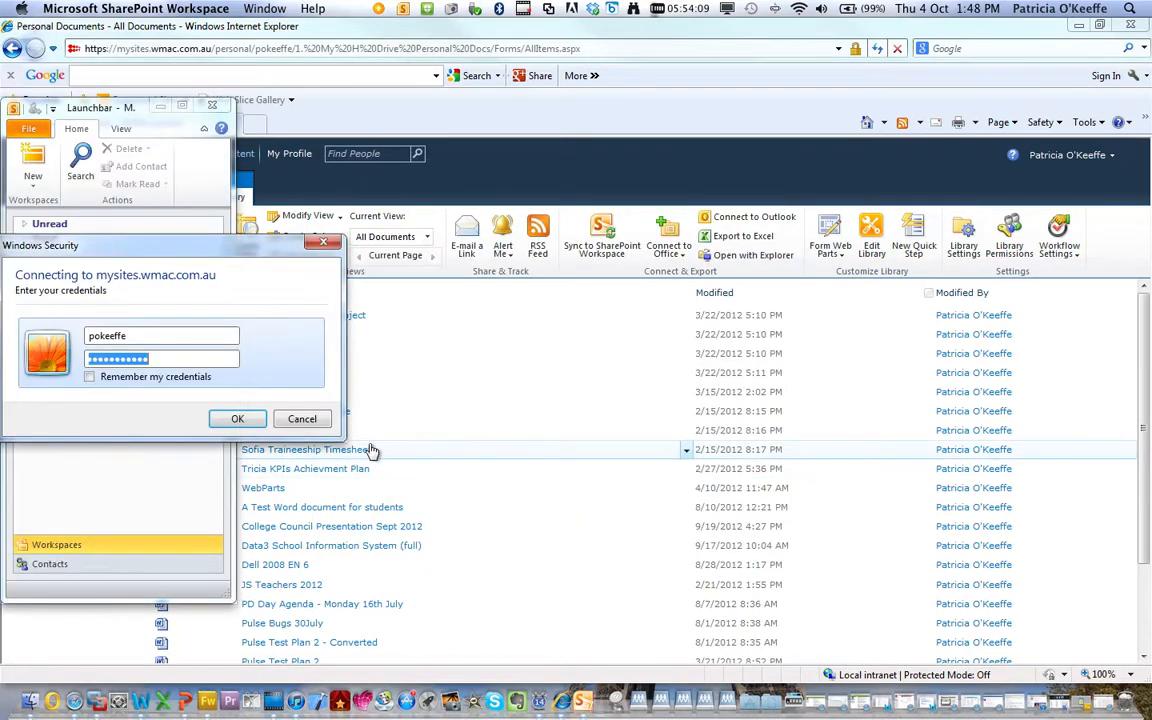
{"action": "left_click", "coordinate": [237, 421]}
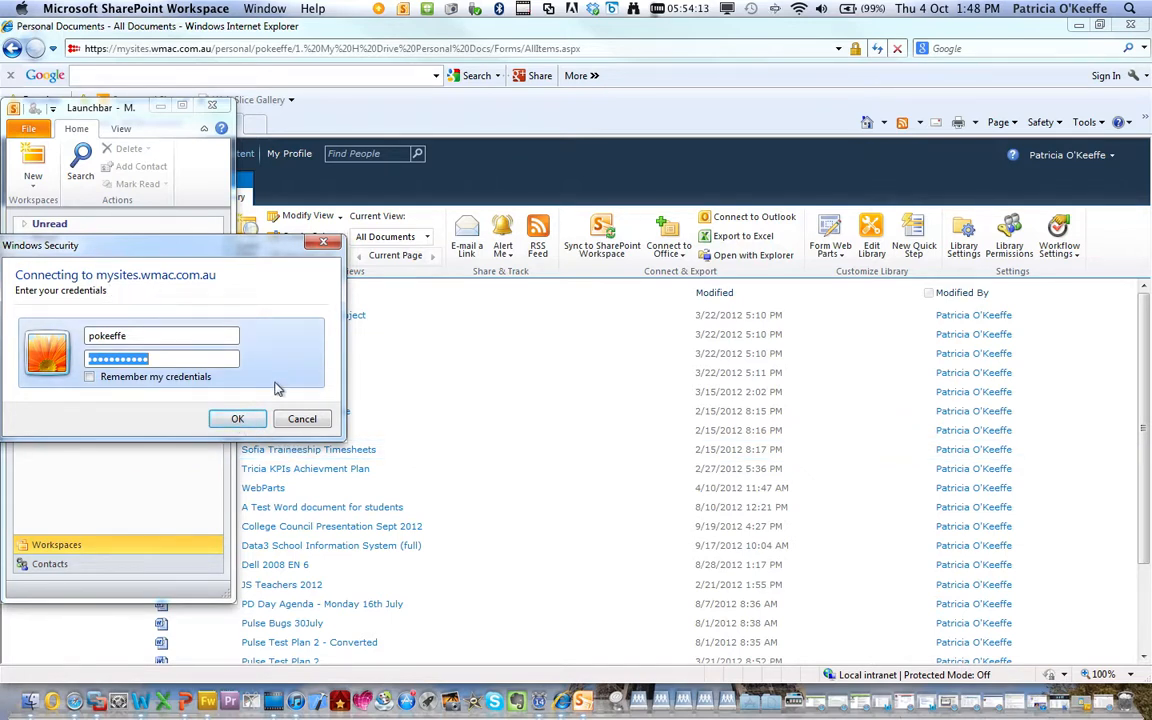
{"action": "left_click", "coordinate": [238, 421]}
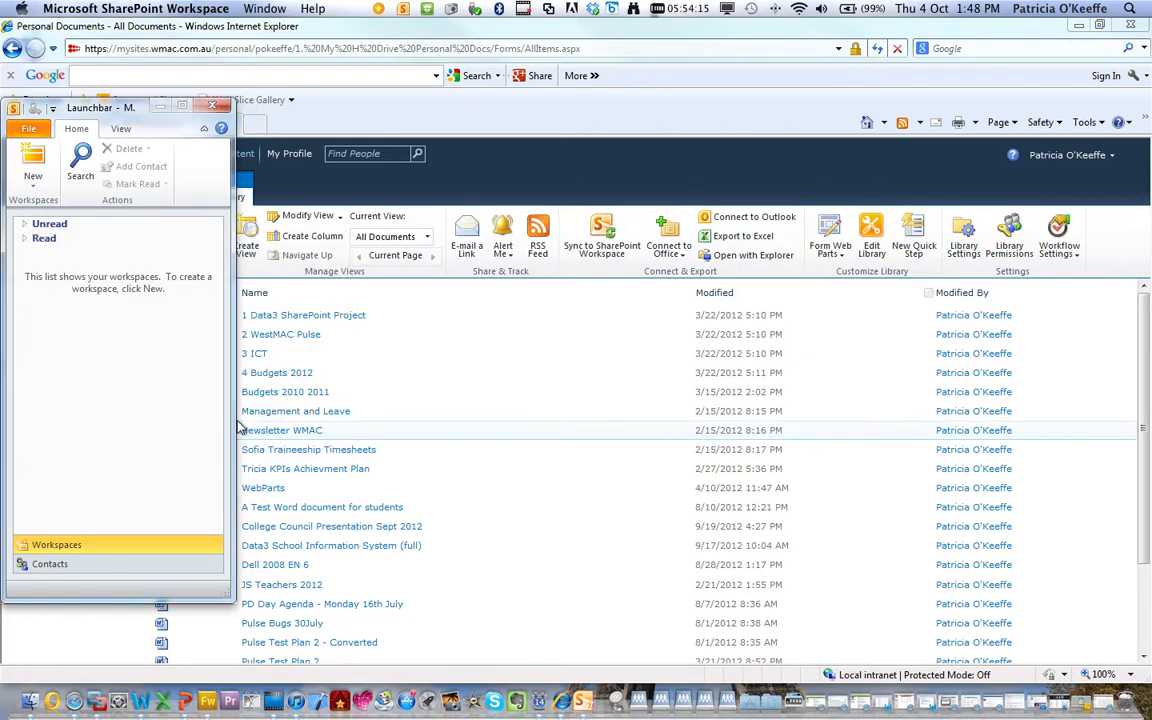